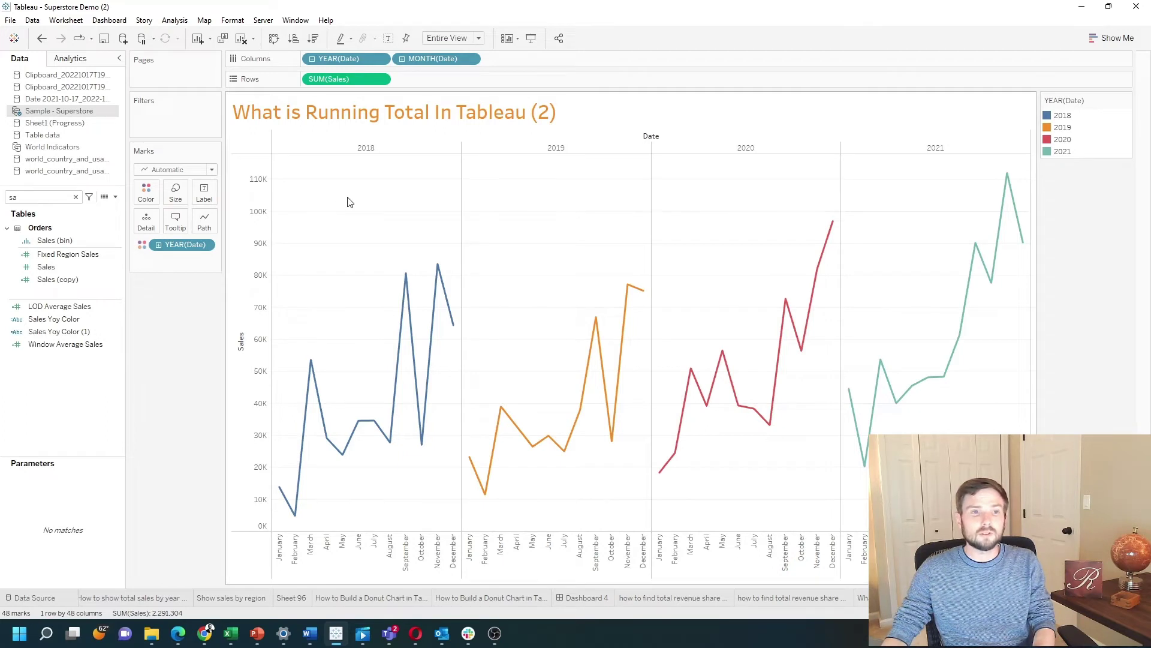
Add a second Sales pill to Rows and make it a Running Total quick table calculation.
{"action": "double_click", "coordinate": [59, 196]}
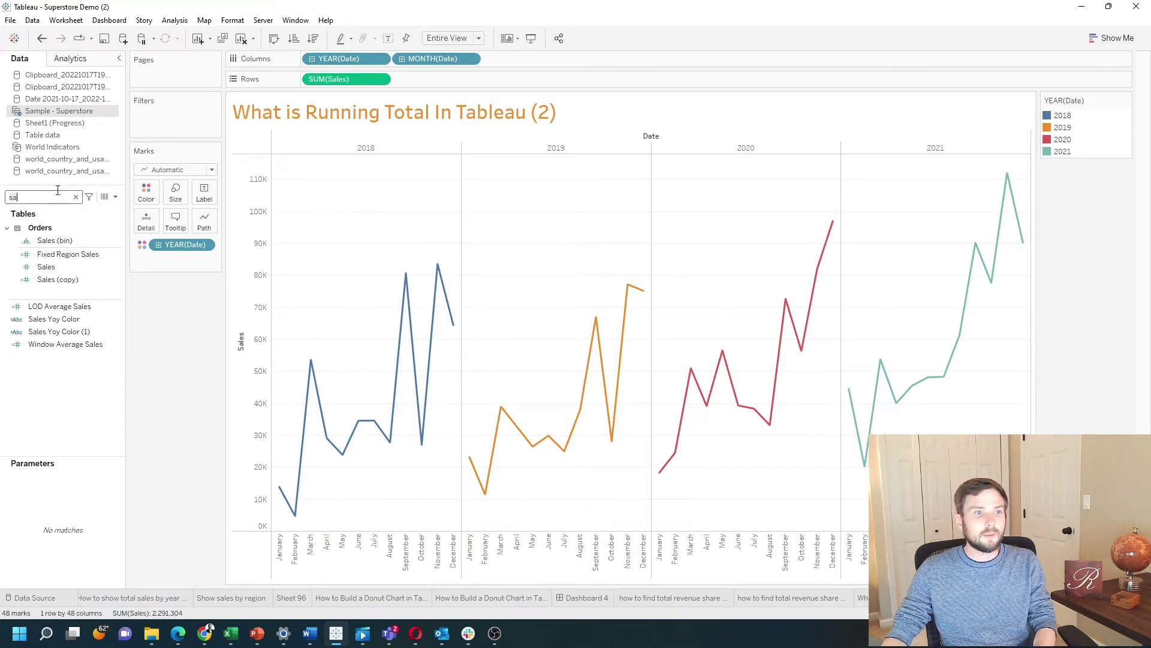
{"action": "left_click_drag", "start_coordinate": [45, 266], "coordinate": [436, 78]}
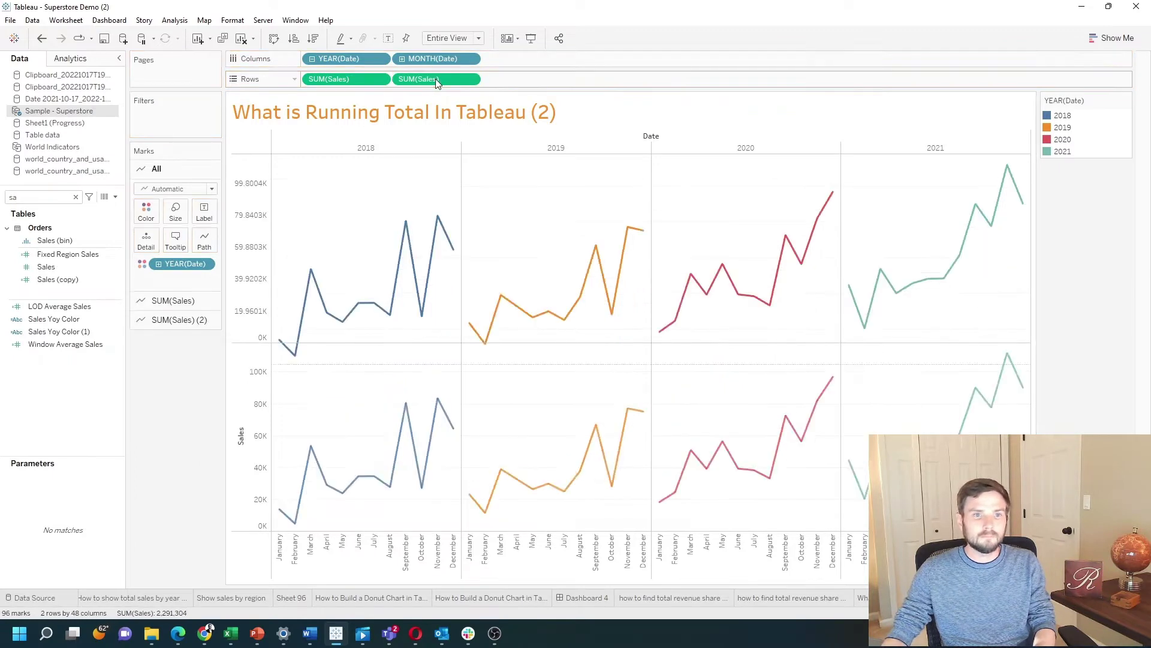
{"action": "left_click", "coordinate": [472, 81]}
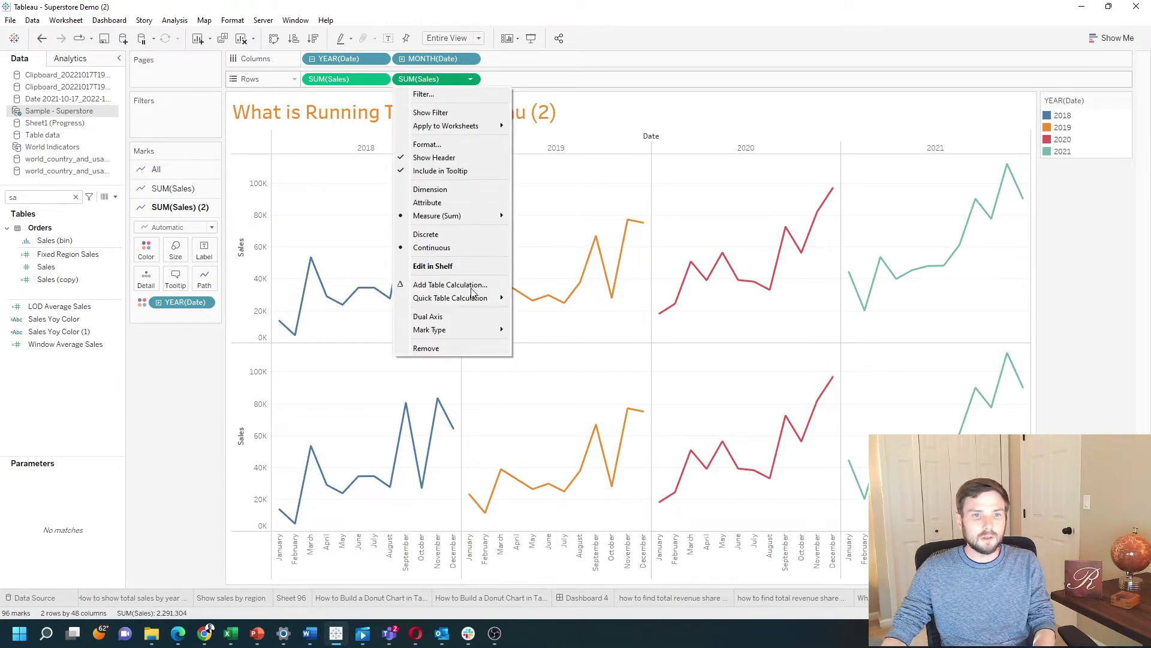
{"action": "mouse_move", "coordinate": [450, 298]}
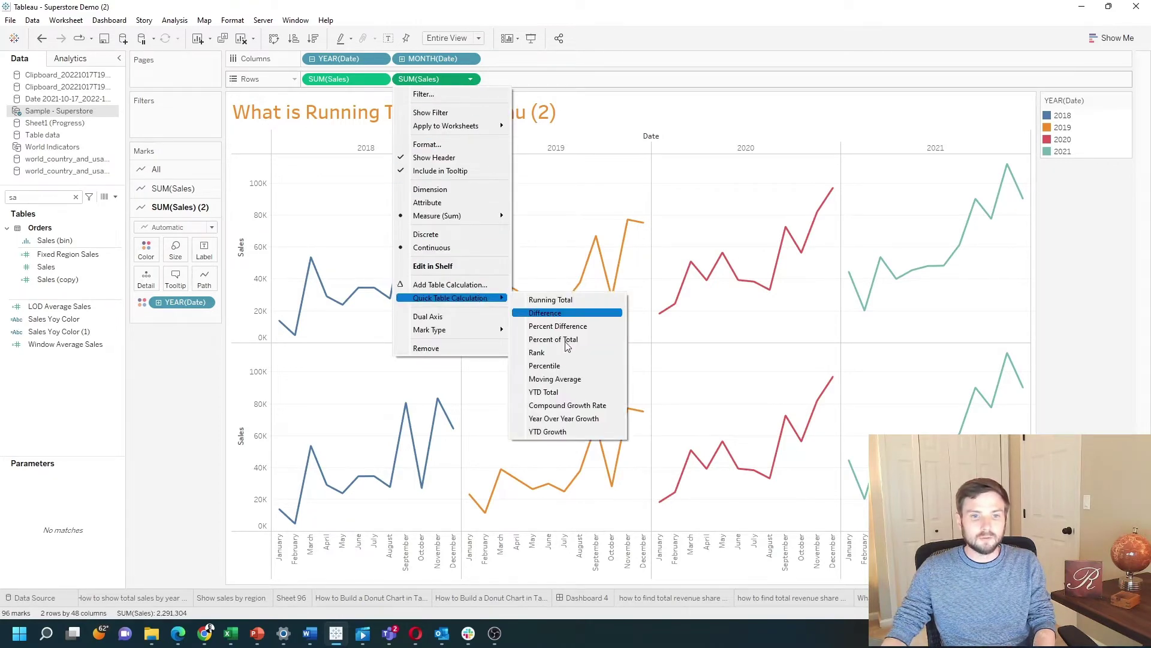
{"action": "left_click", "coordinate": [586, 301]}
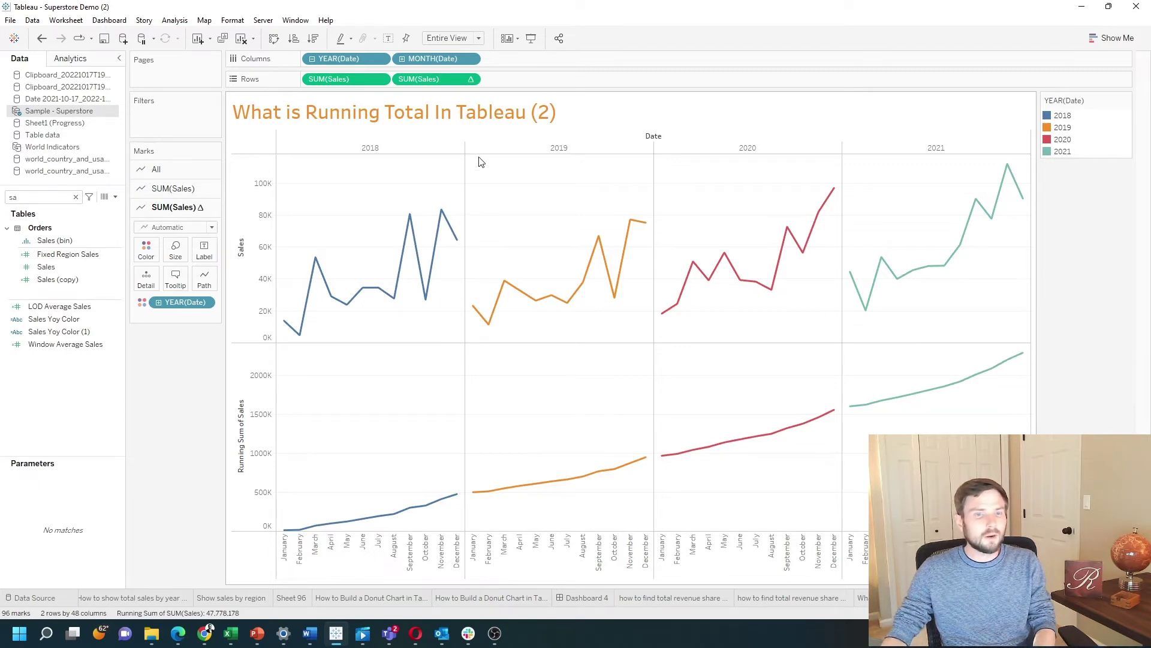
Set the running total to Specific Dimensions with Year of Date unchecked, restarting it yearly.
{"action": "left_click", "coordinate": [471, 80]}
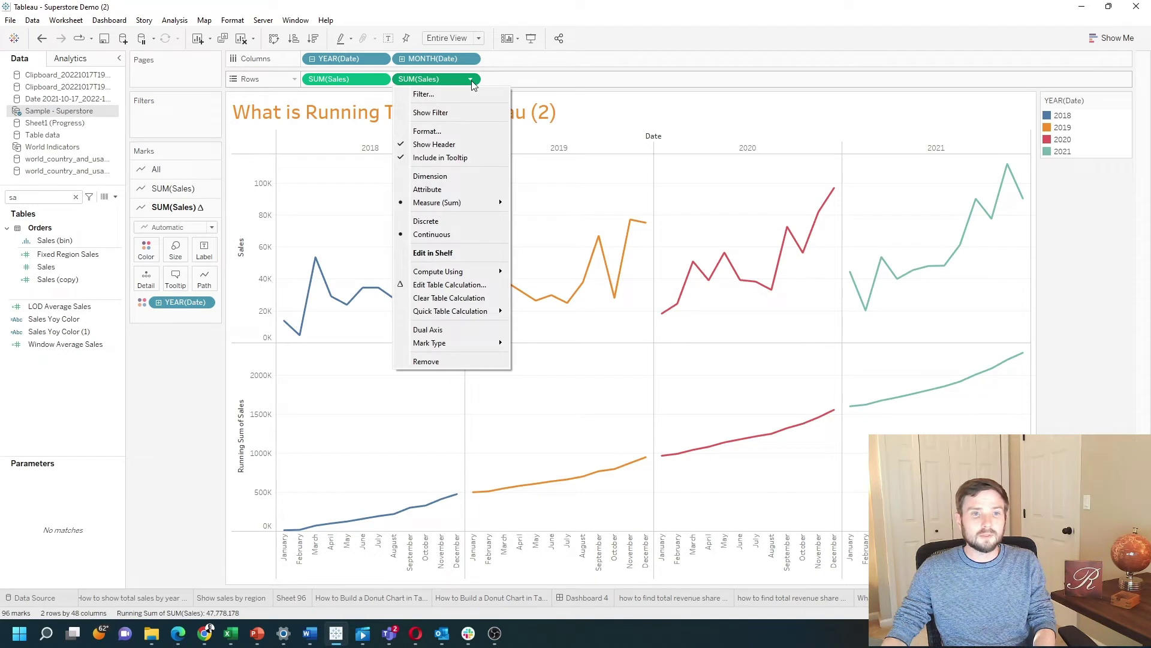
{"action": "left_click", "coordinate": [476, 287]}
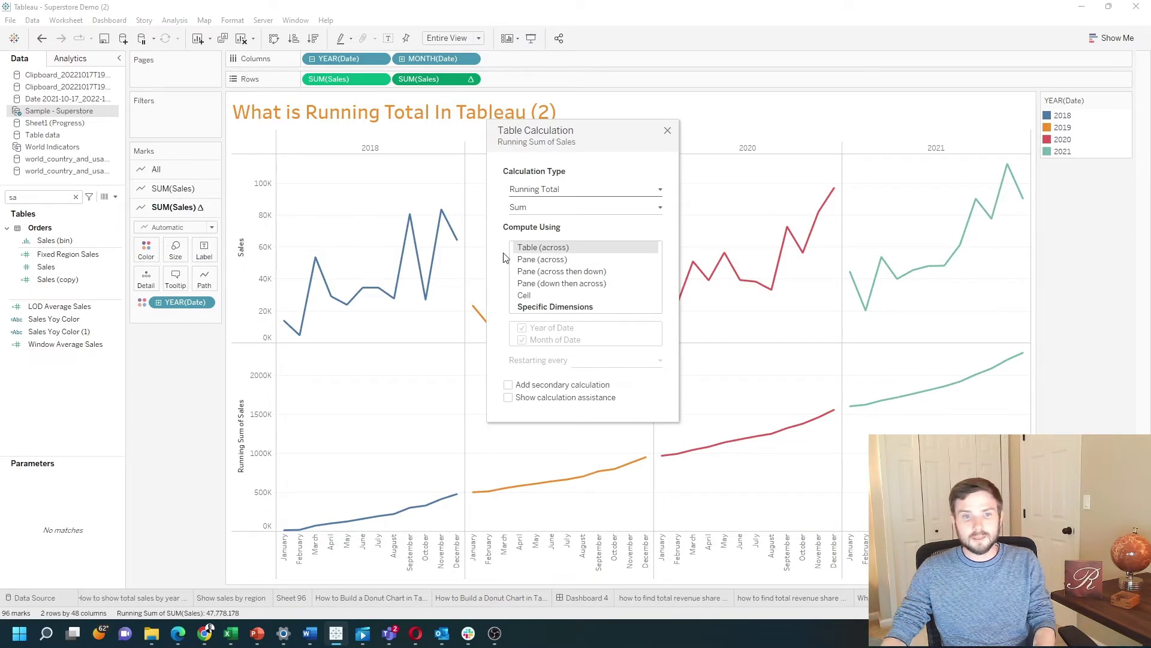
{"action": "left_click", "coordinate": [576, 307]}
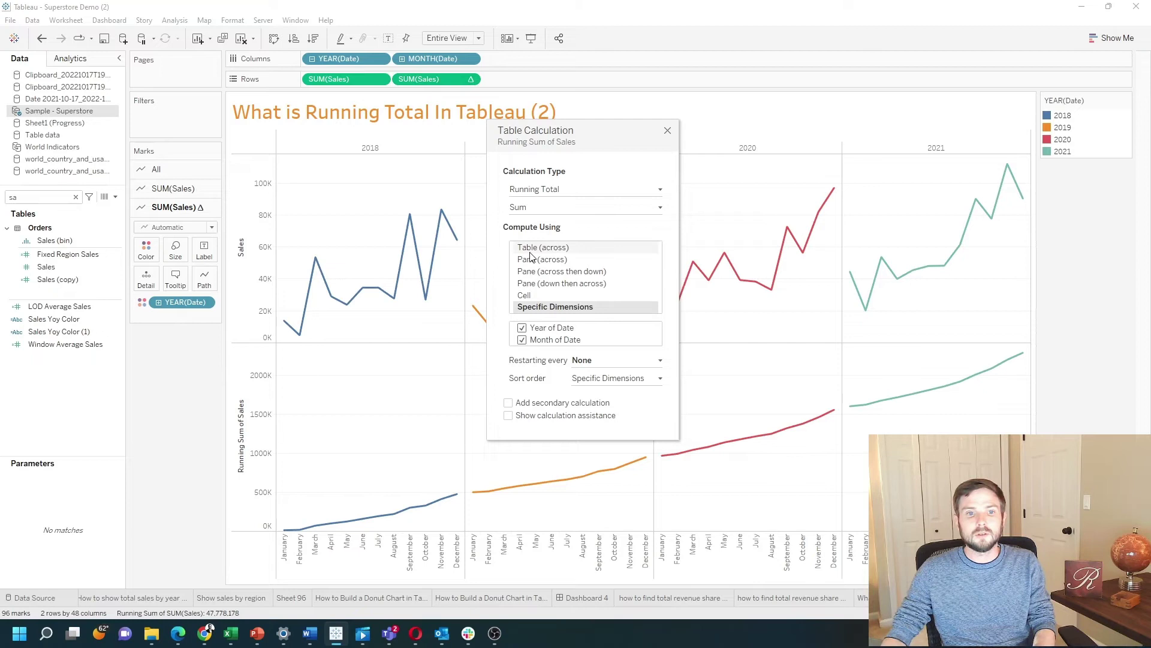
{"action": "left_click", "coordinate": [522, 328]}
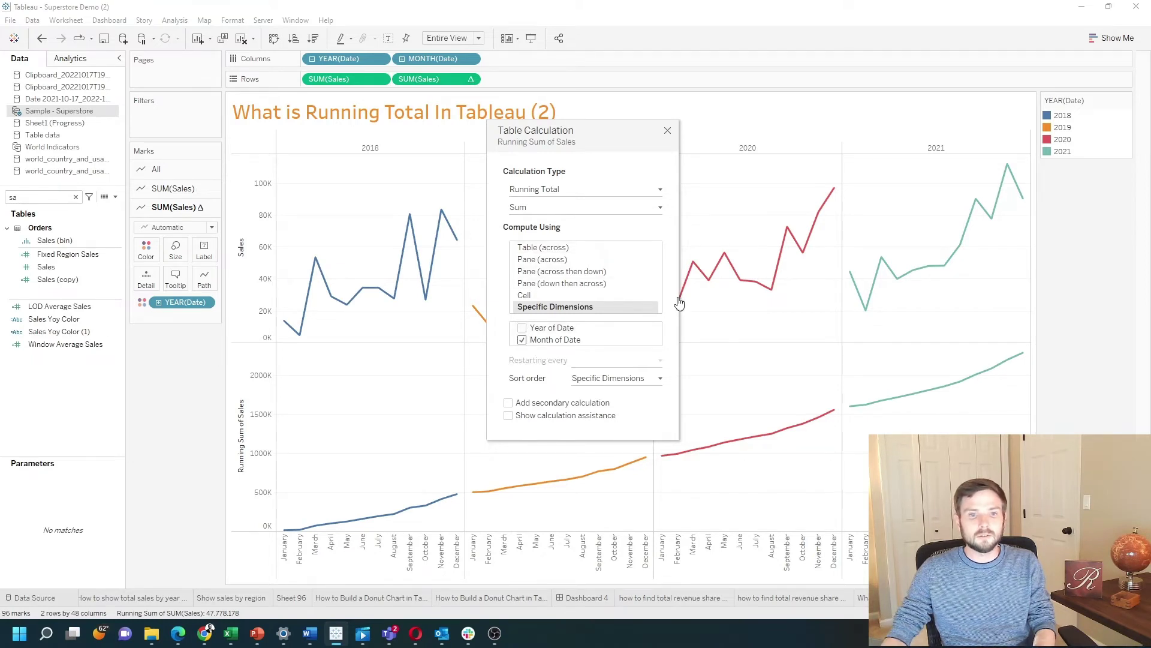
{"action": "left_click_drag", "start_coordinate": [608, 136], "coordinate": [738, 68]}
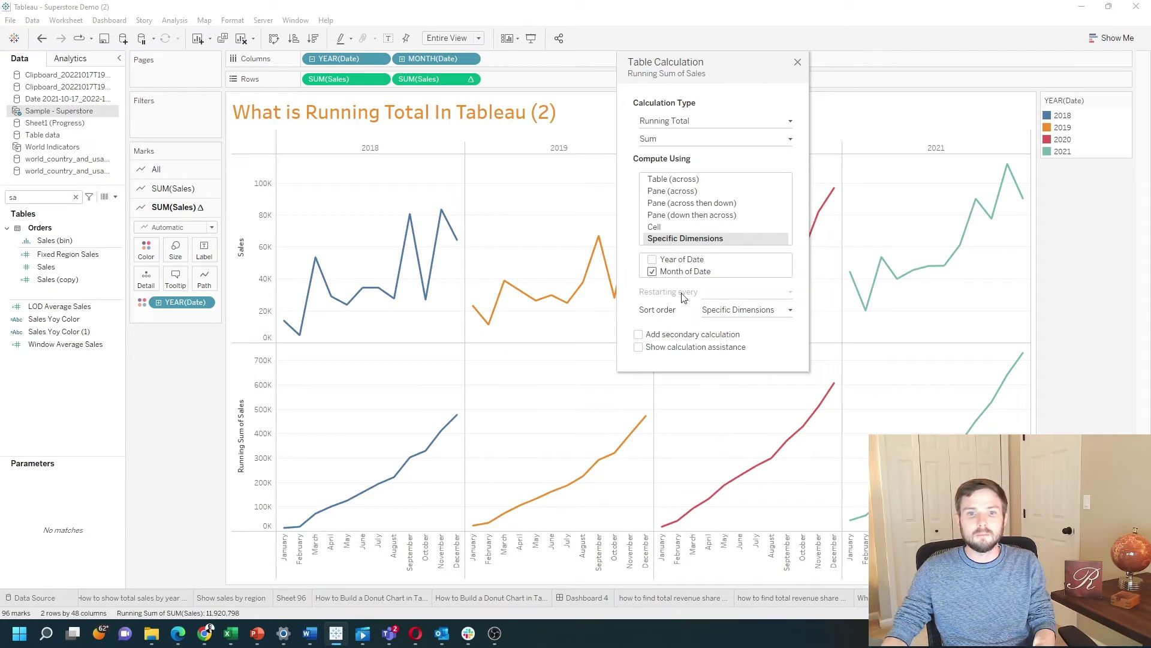
{"action": "left_click", "coordinate": [798, 61]}
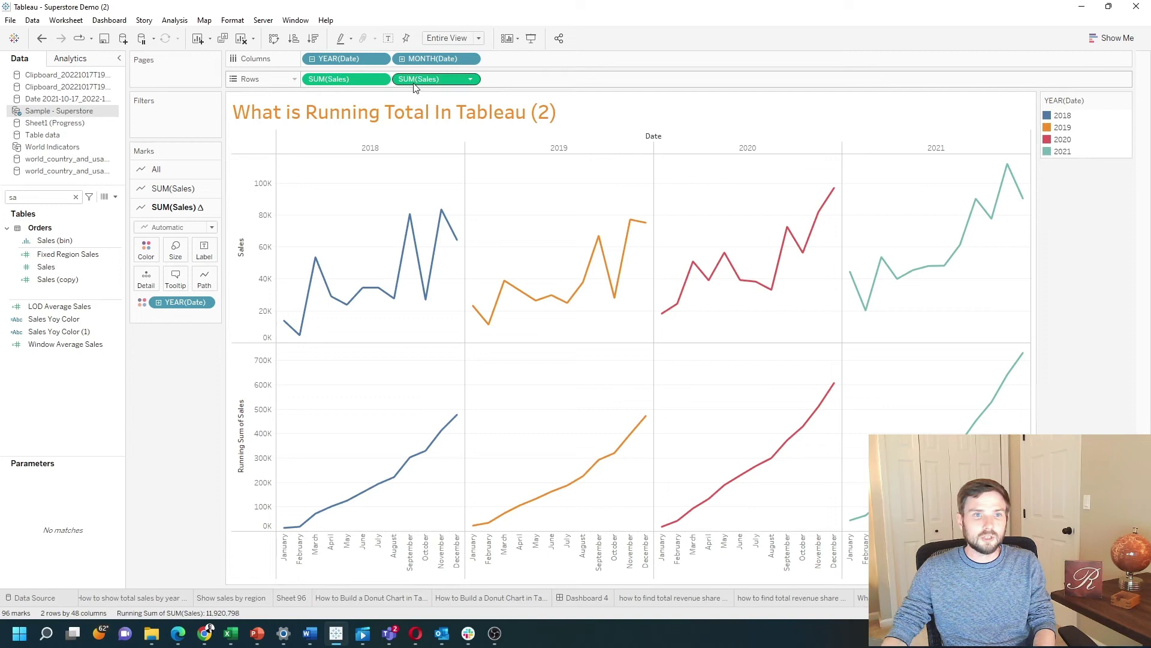
Draw the running totals as bars and overlay them on the sales lines with Dual Axis.
{"action": "left_click", "coordinate": [181, 232]}
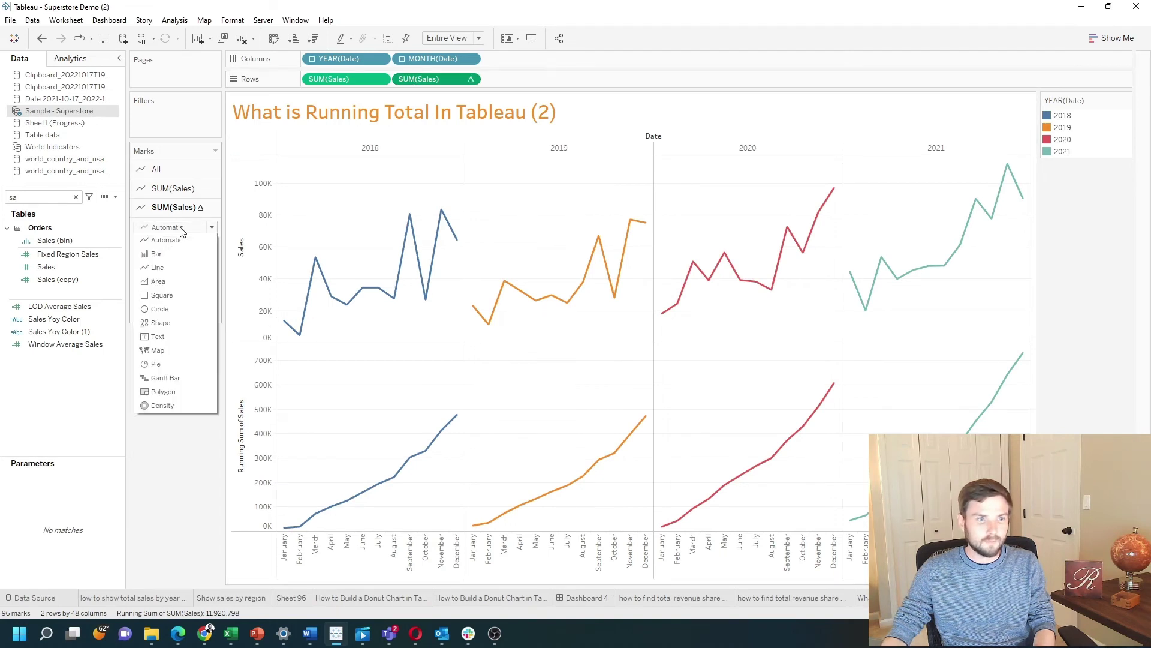
{"action": "left_click", "coordinate": [175, 255]}
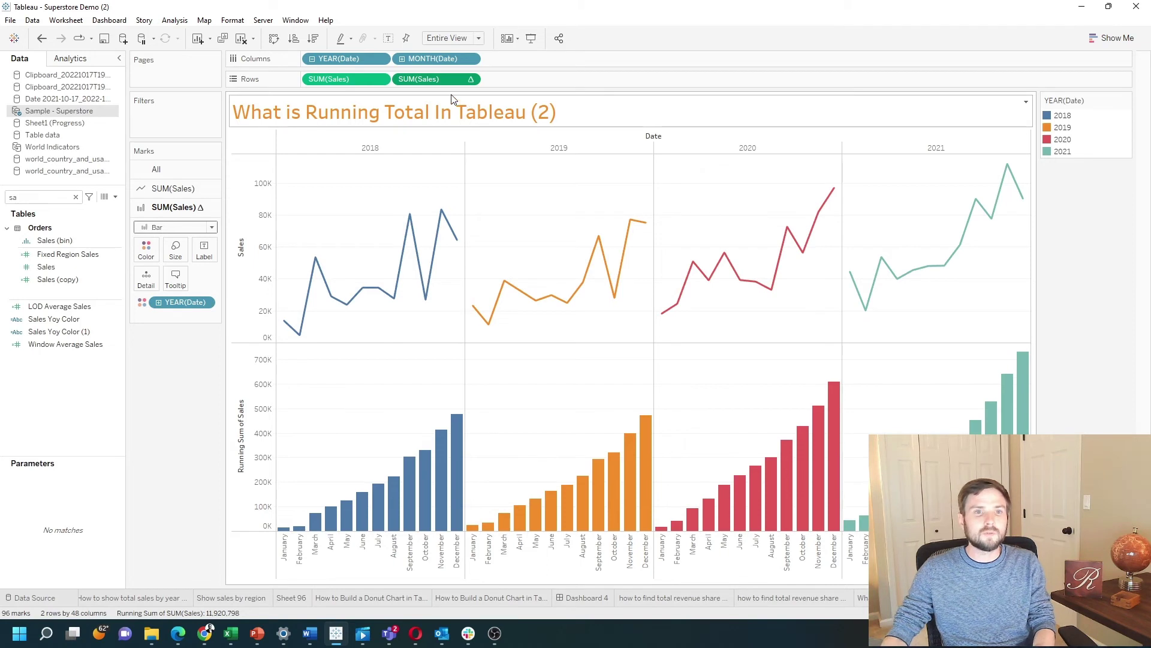
{"action": "mouse_move", "coordinate": [437, 80]}
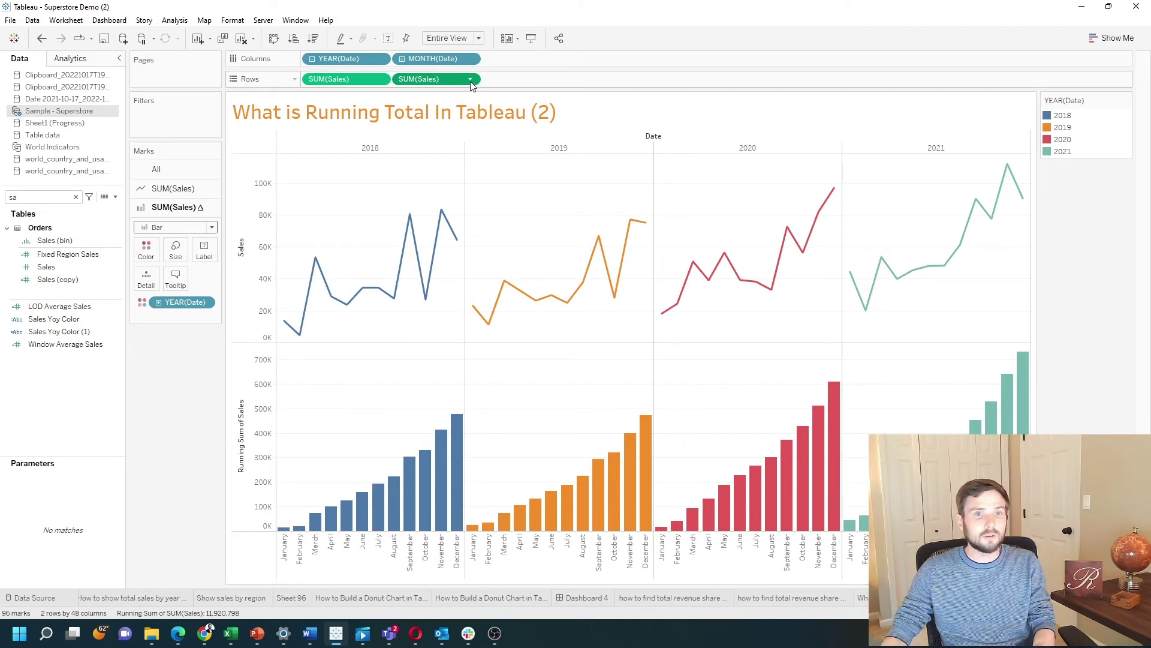
{"action": "left_click", "coordinate": [469, 80]}
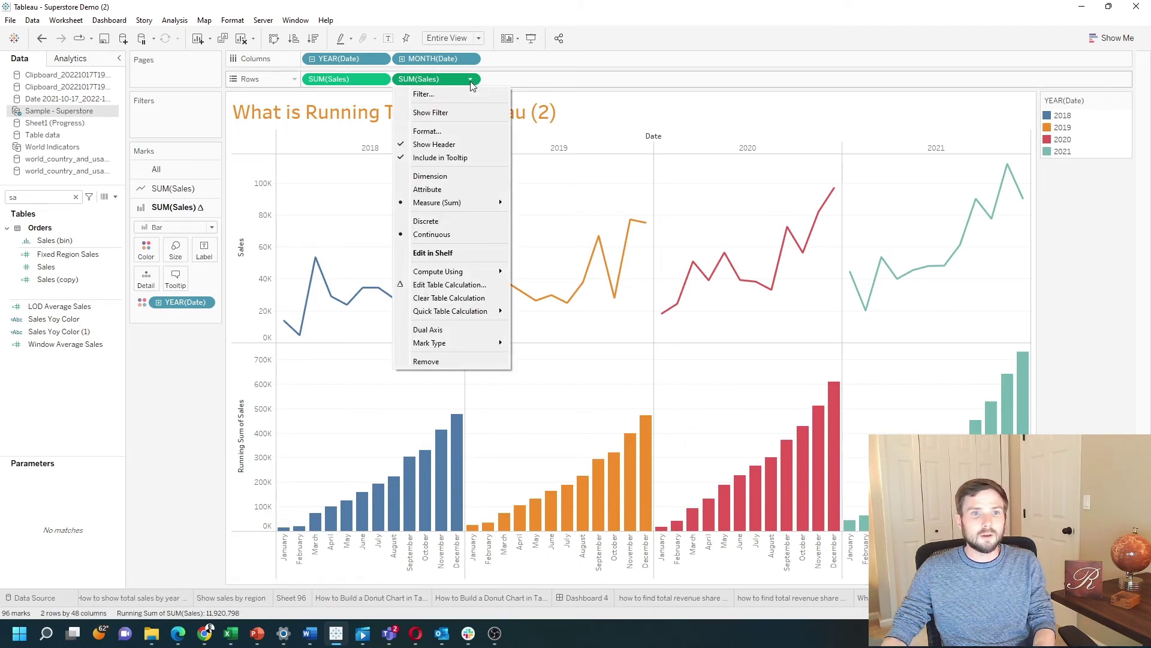
{"action": "left_click", "coordinate": [428, 330]}
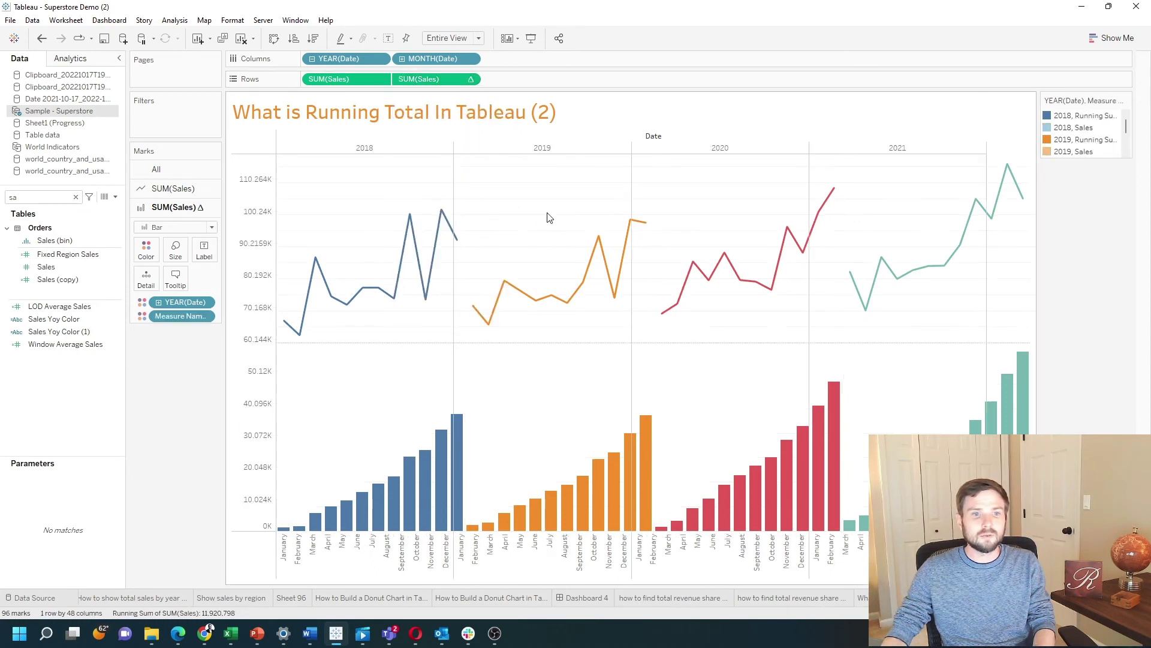